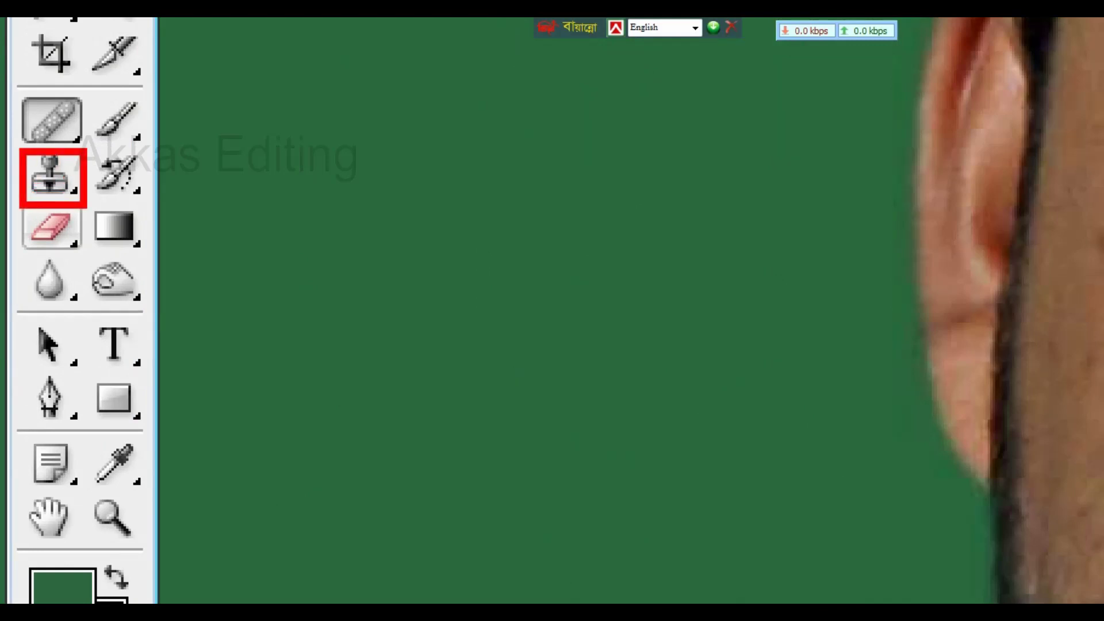
# - Use the Clone Stamp to copy clean cheek skin over the mole on the cheek at the image's left side
pyautogui.click(51, 176)
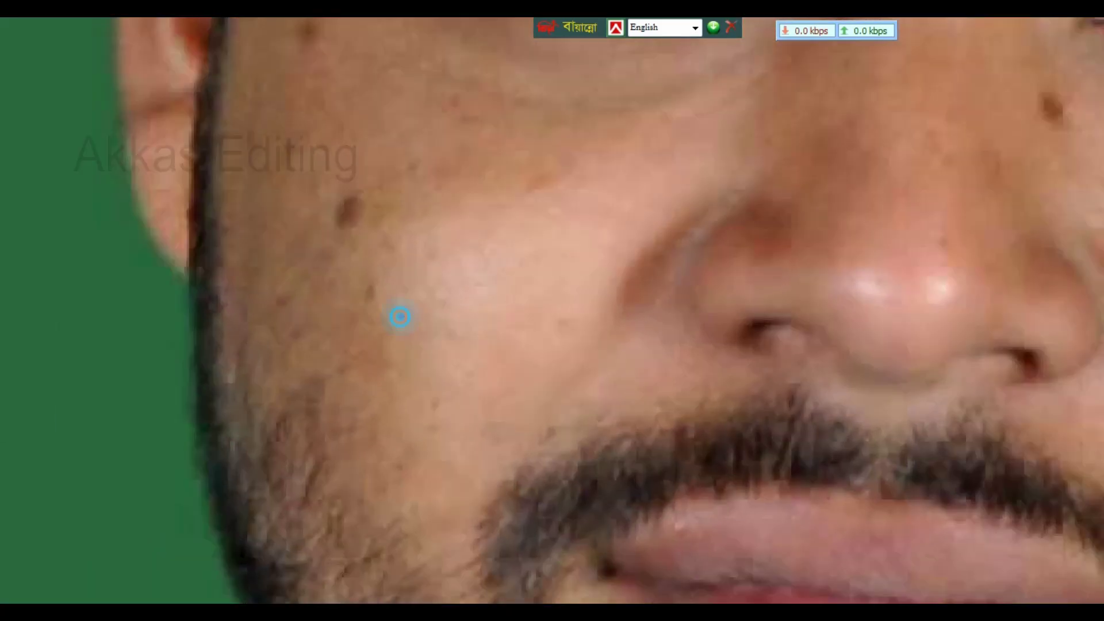
pyautogui.moveTo(317, 186); pyautogui.dragTo(387, 272)
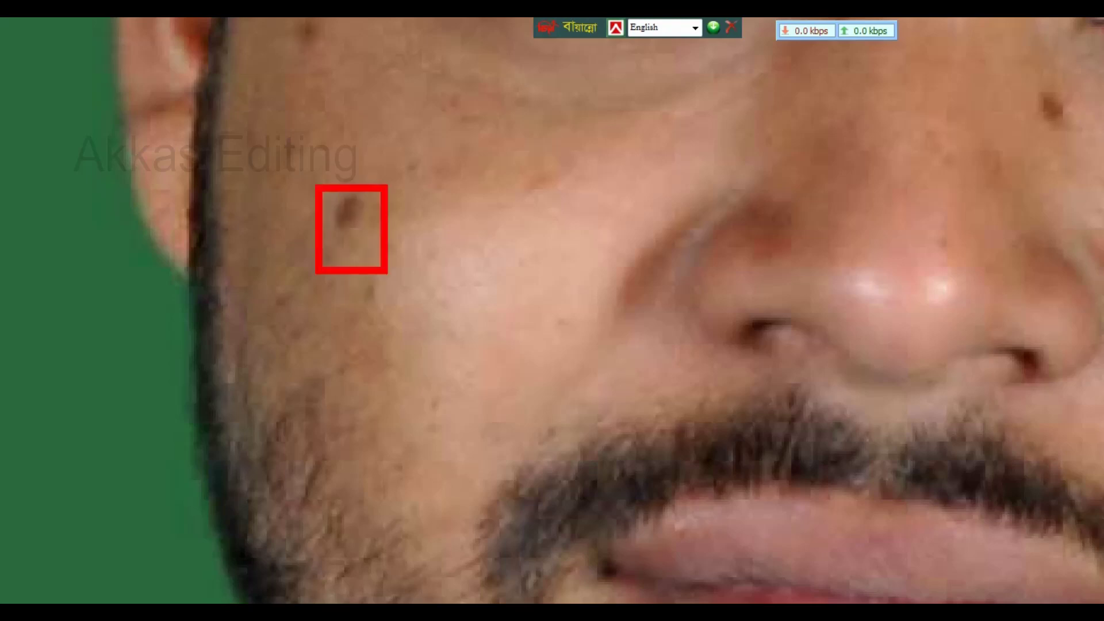
pyautogui.moveTo(448, 185); pyautogui.dragTo(504, 236)
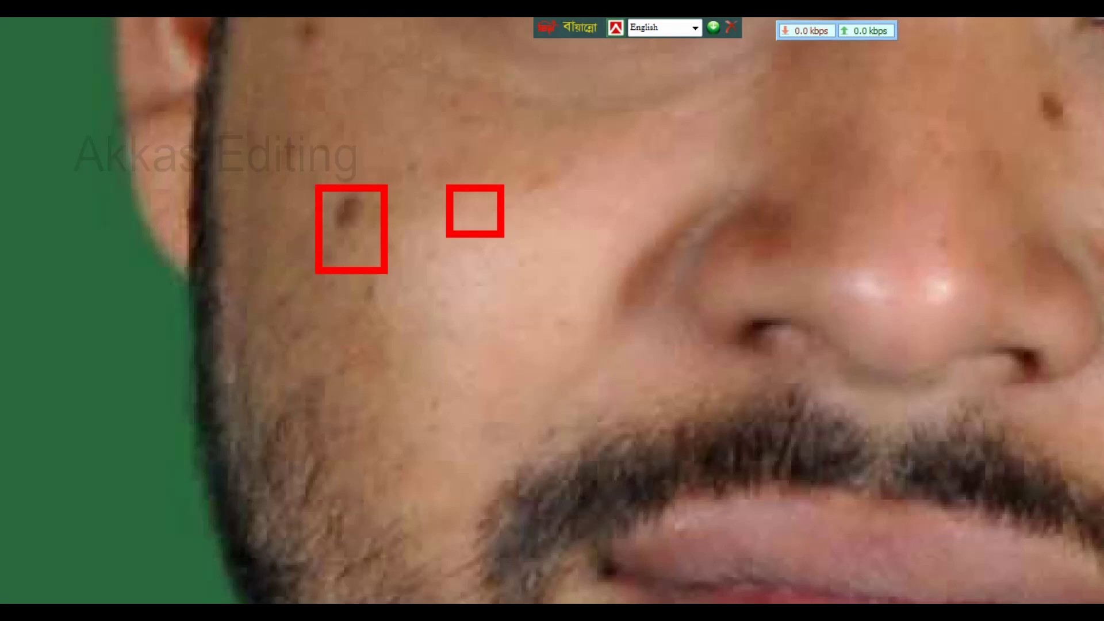
pyautogui.press('Escape')
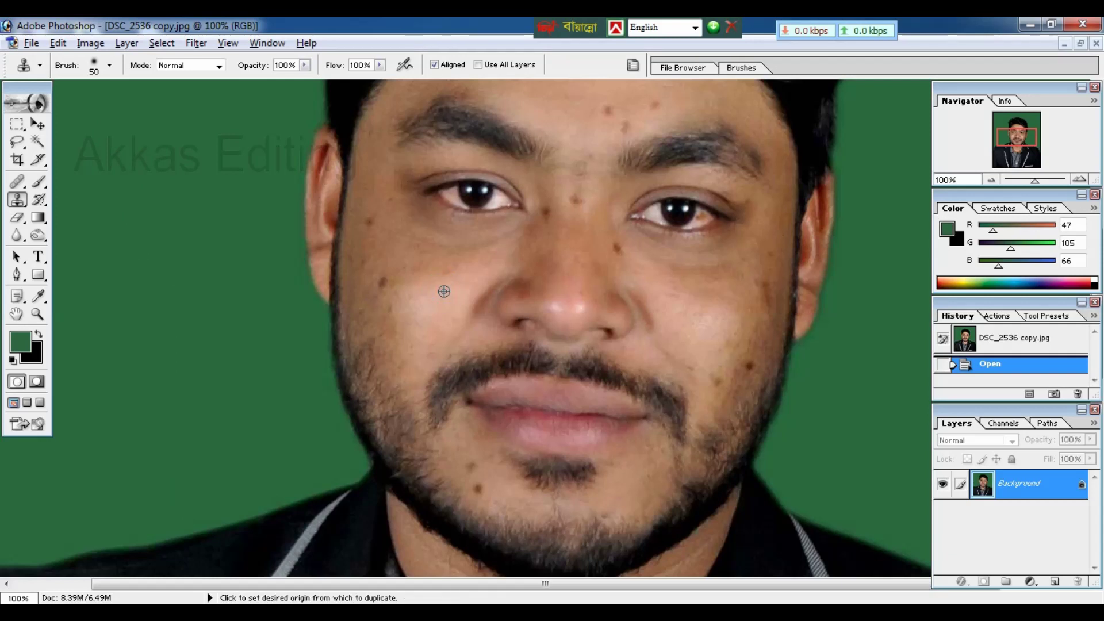
pyautogui.keyDown('alt'); pyautogui.click(444, 292); pyautogui.keyUp('alt')
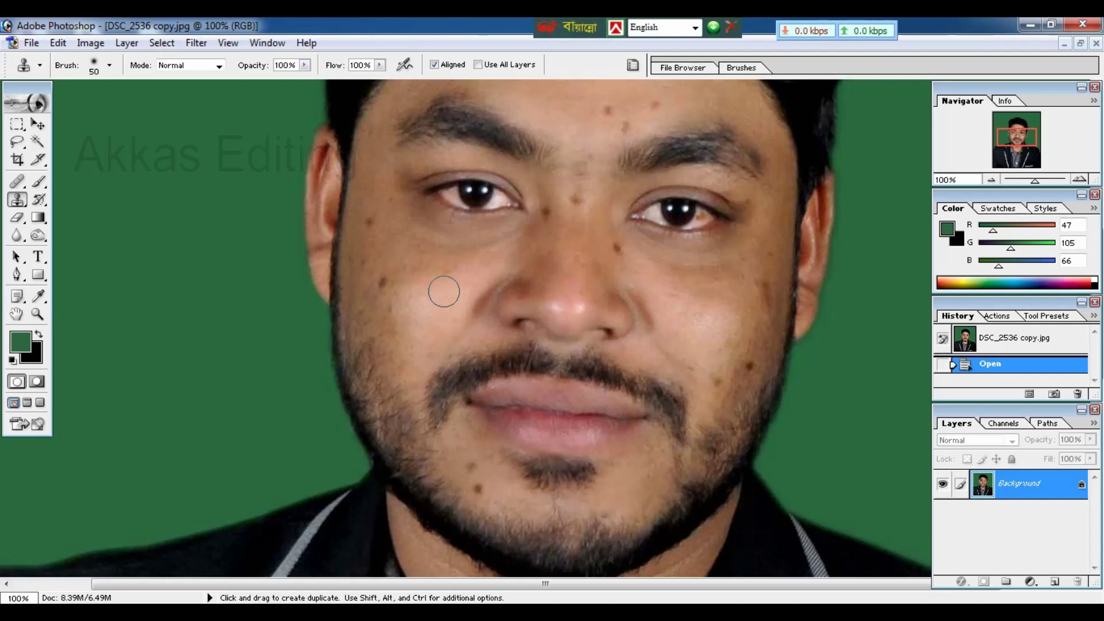
pyautogui.click(386, 285)
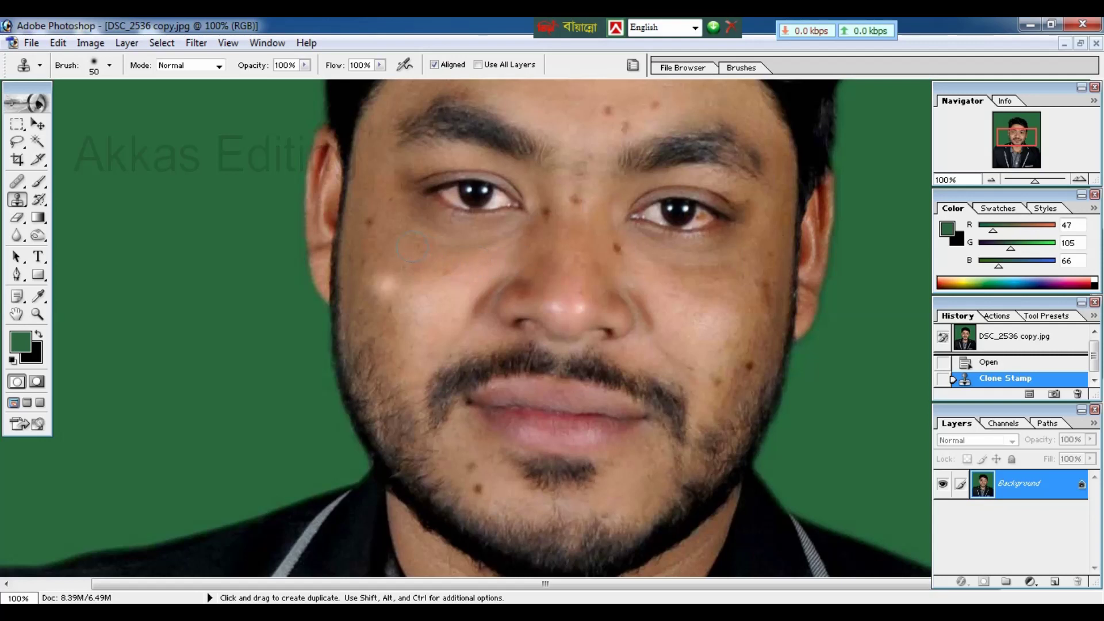
# - Sample skin below the eye with the Clone Stamp and cover the mole near the outer corner of that eye
pyautogui.press('alt')
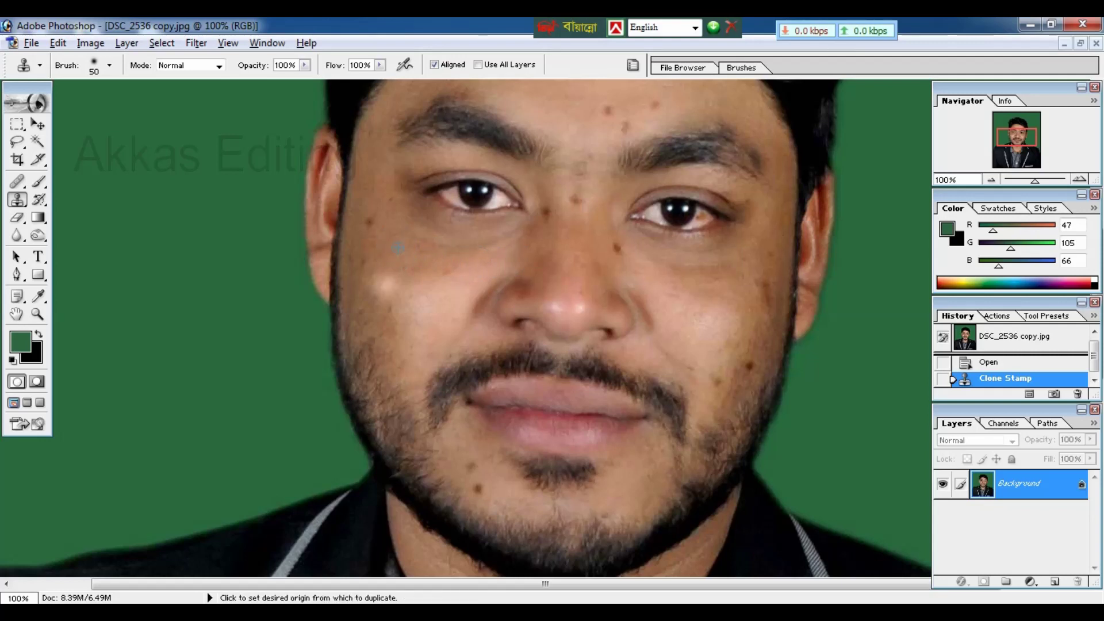
pyautogui.keyDown('alt'); pyautogui.click(396, 247); pyautogui.keyUp('alt')
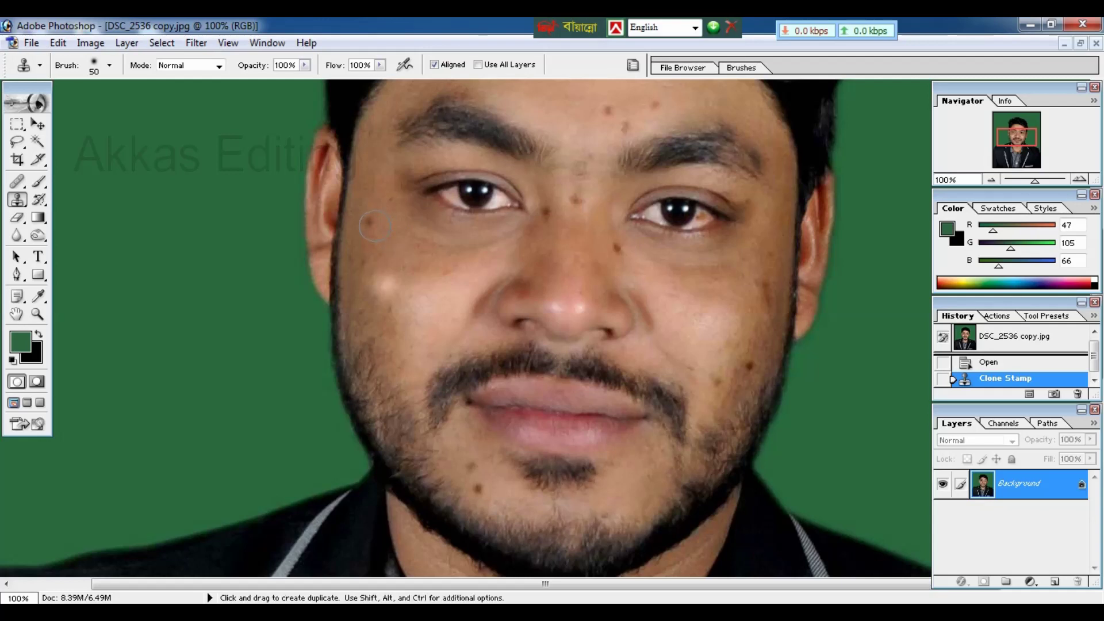
pyautogui.click(374, 225)
pyautogui.click(374, 226)
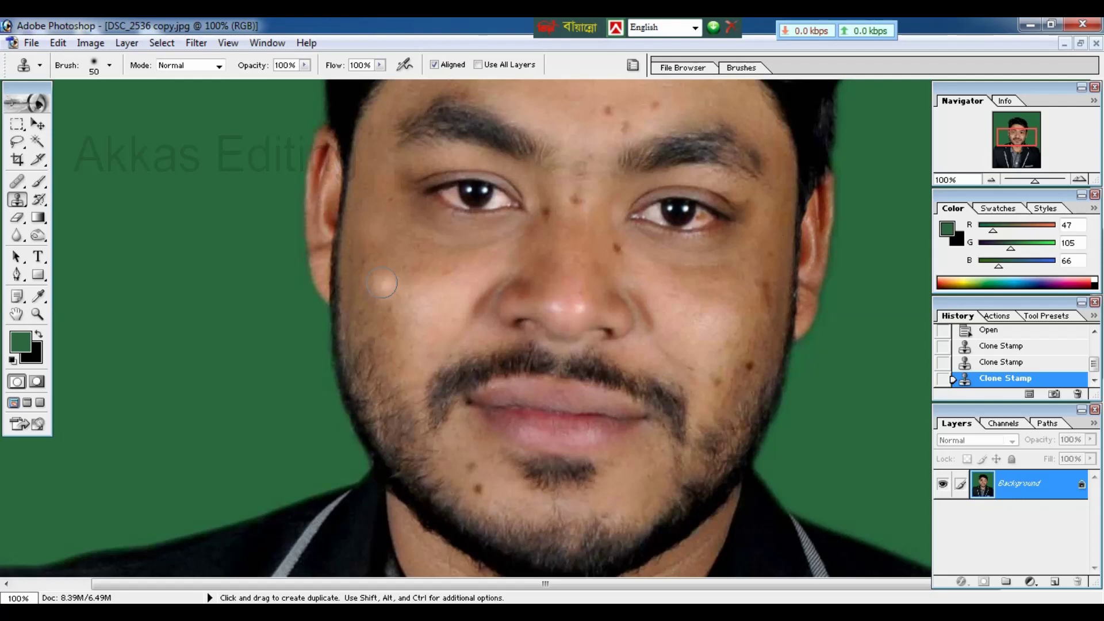
# - Undo the three Clone Stamp strokes on the face
pyautogui.hotkey('ctrl', 'alt', 'z')
pyautogui.hotkey('ctrl', 'alt', 'z')
pyautogui.hotkey('ctrl', 'alt', 'z')
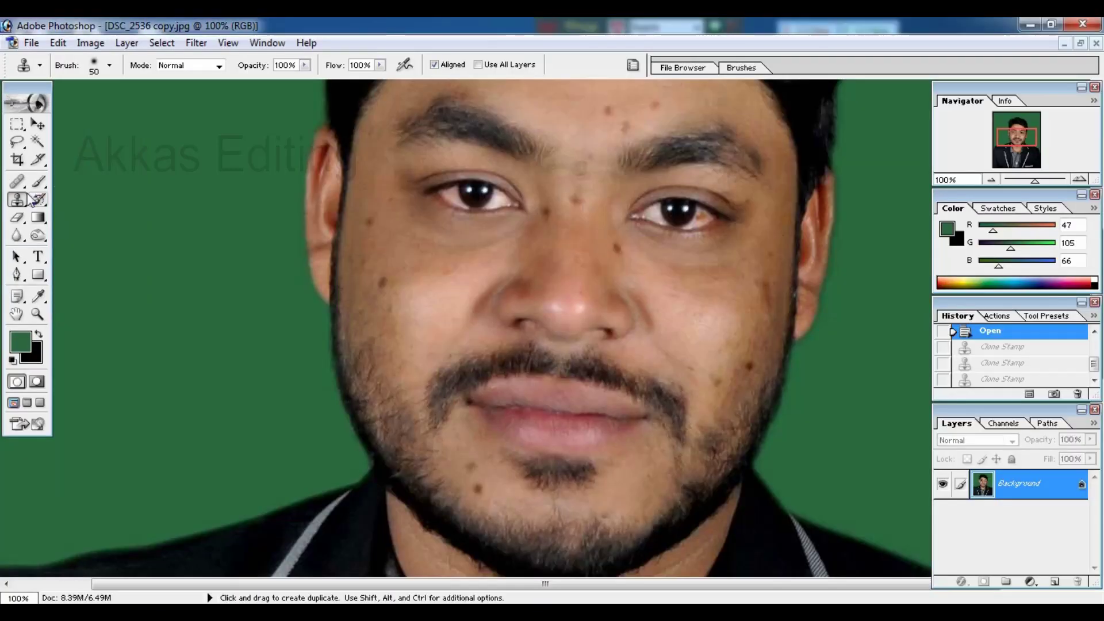
# - Outline the mole on the image-left cheek with the Patch Tool, patch it from the clean skin toward the nose, and deselect
pyautogui.click(17, 185)
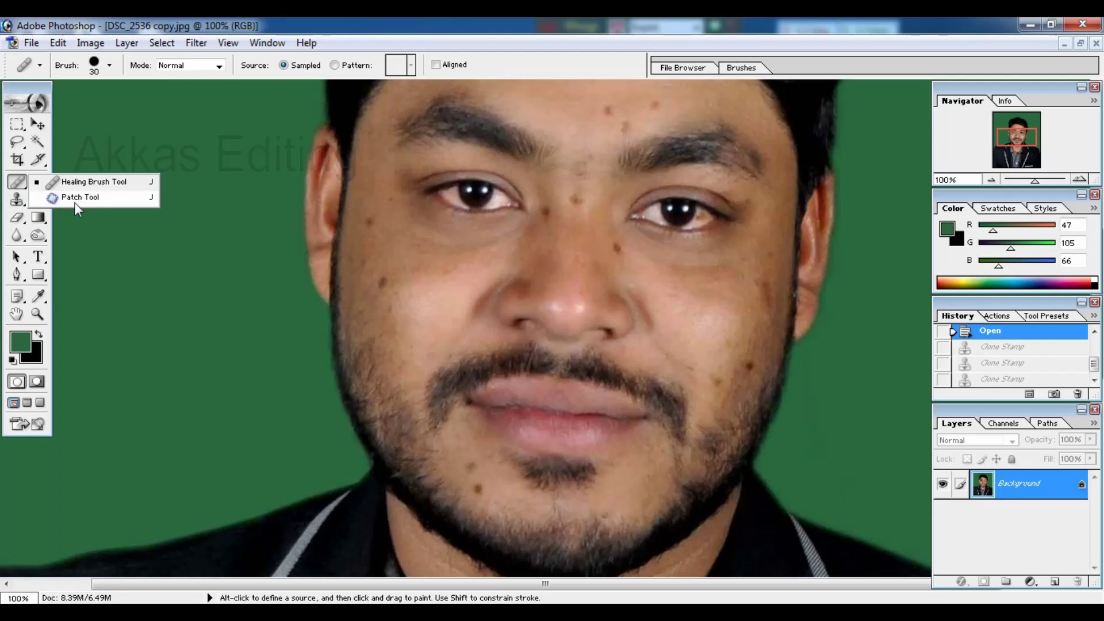
pyautogui.click(76, 201)
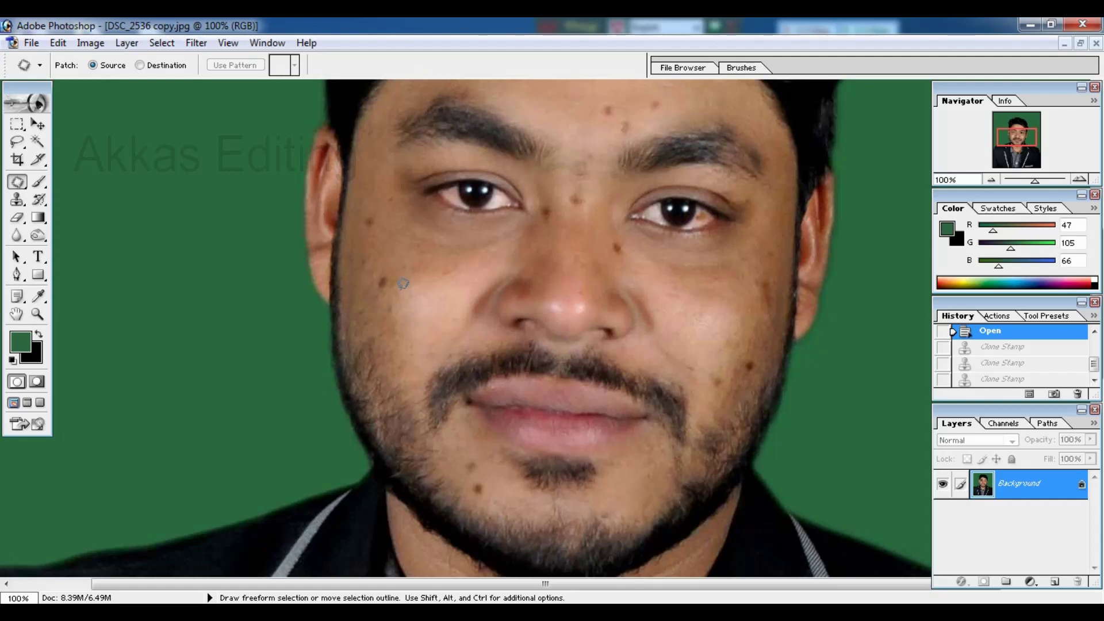
pyautogui.moveTo(399, 287)
pyautogui.mouseDown()
pyautogui.moveTo(390, 267)
pyautogui.moveTo(373, 285)
pyautogui.moveTo(399, 285)
pyautogui.mouseUp()
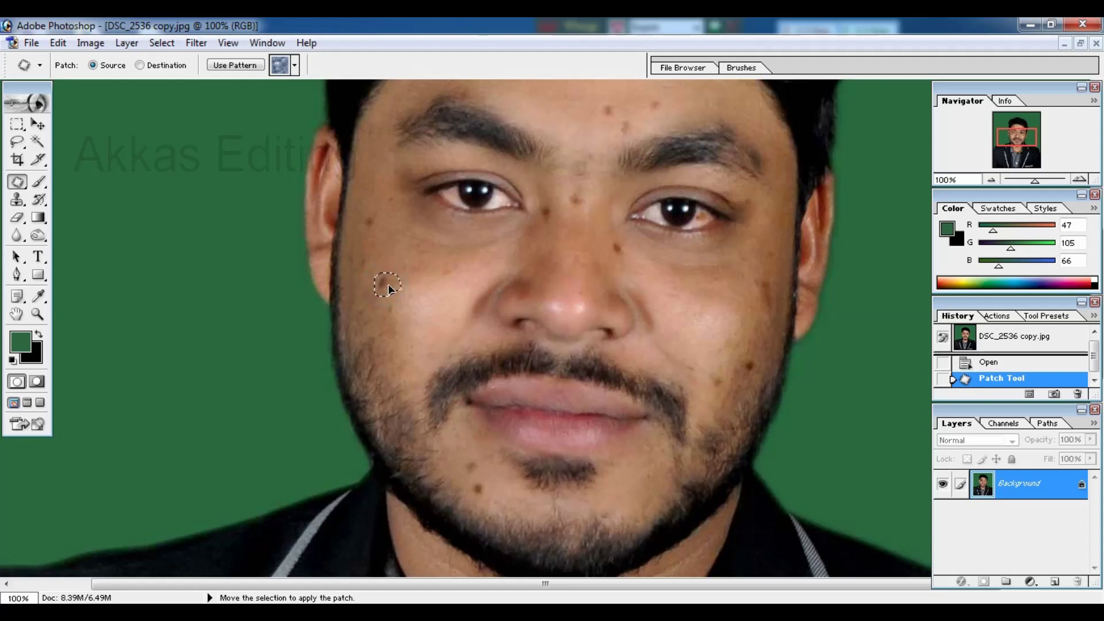
pyautogui.moveTo(384, 282); pyautogui.dragTo(450, 286)
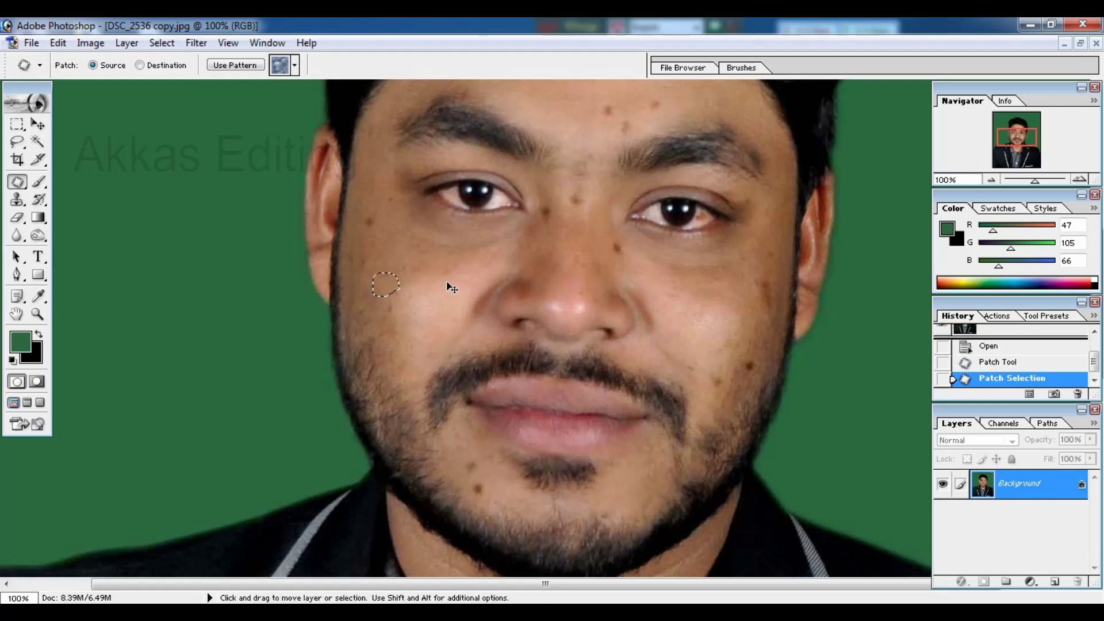
pyautogui.hotkey('ctrl', 'd')
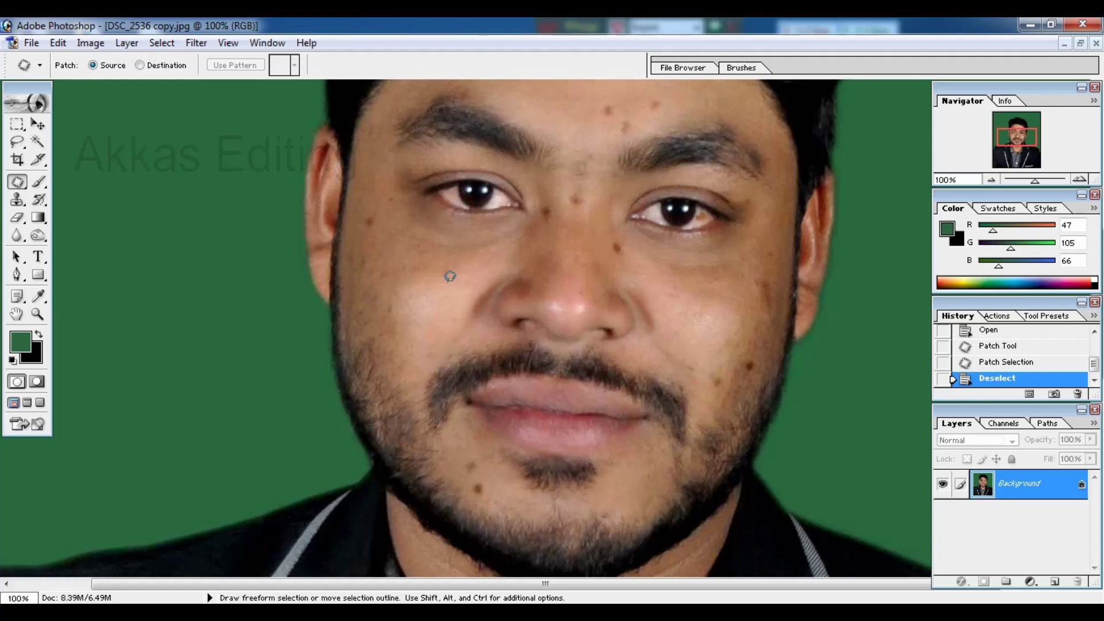
# - Undo the cheek patch and clear the selection around the mole
pyautogui.hotkey('ctrl', 'alt', 'z')
pyautogui.hotkey('ctrl', 'alt', 'z')
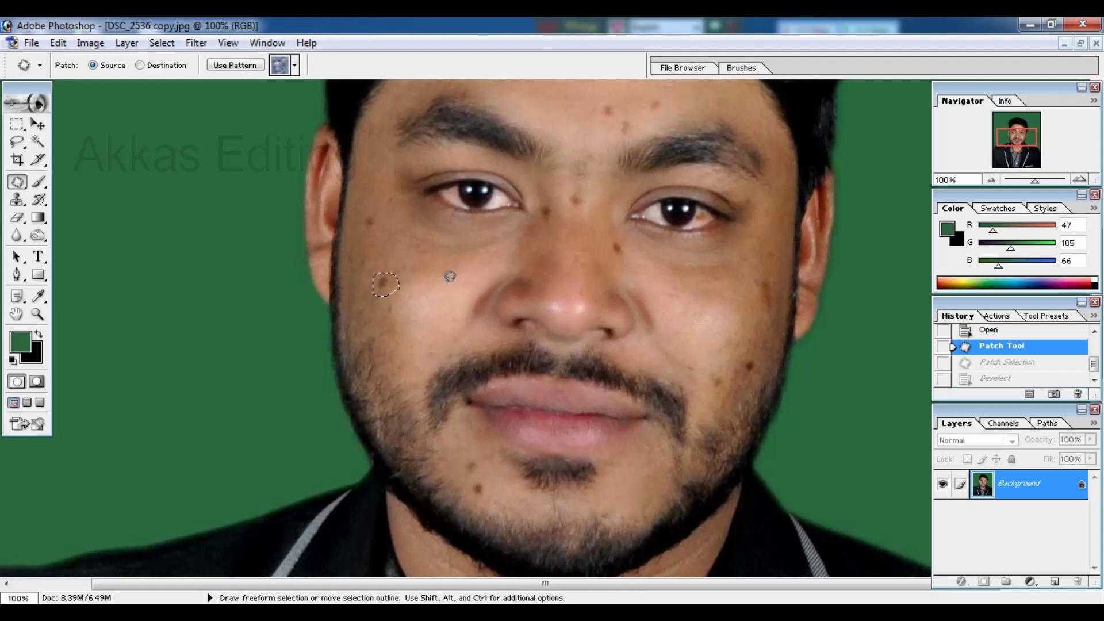
pyautogui.hotkey('ctrl', 'd')
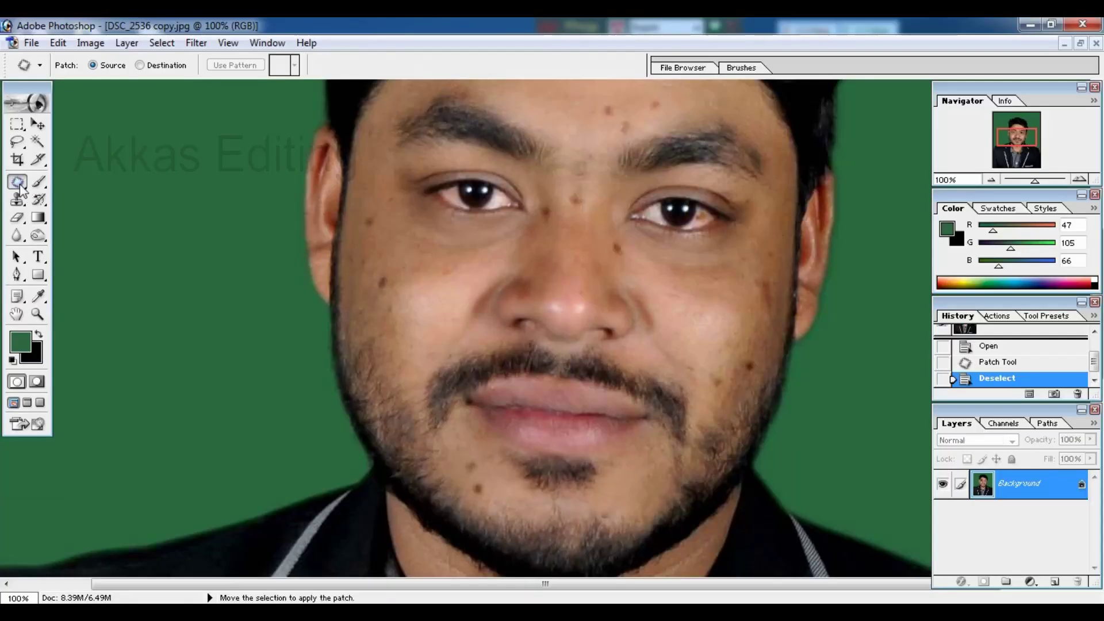
# - Sample clean cheek skin with the Healing Brush and heal the two moles on the image-left cheek and below the eye
pyautogui.click(18, 183)
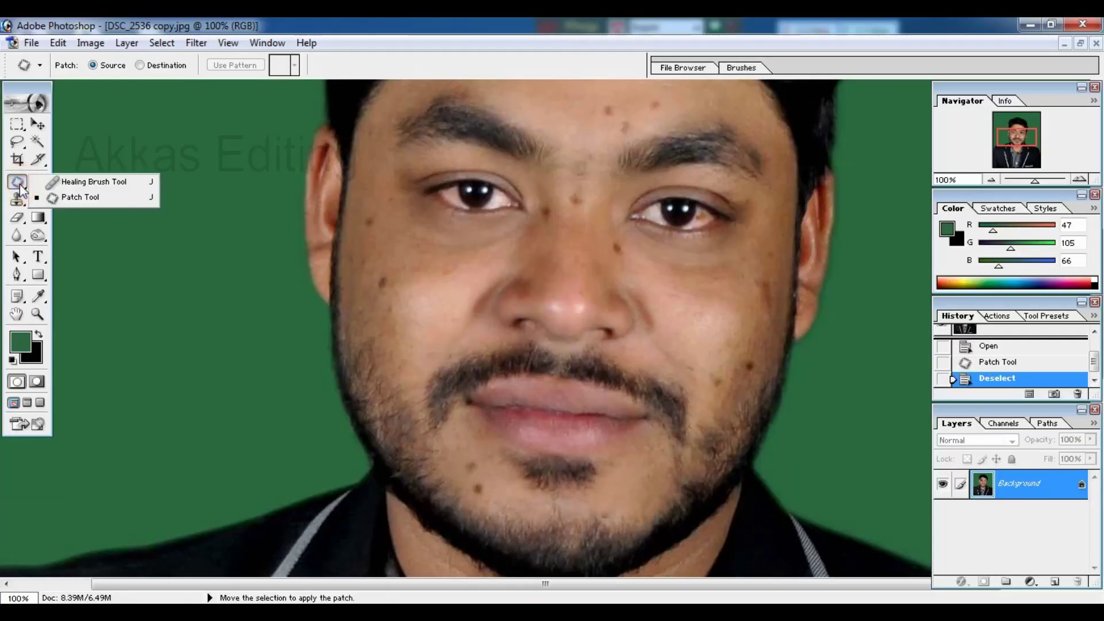
pyautogui.click(77, 182)
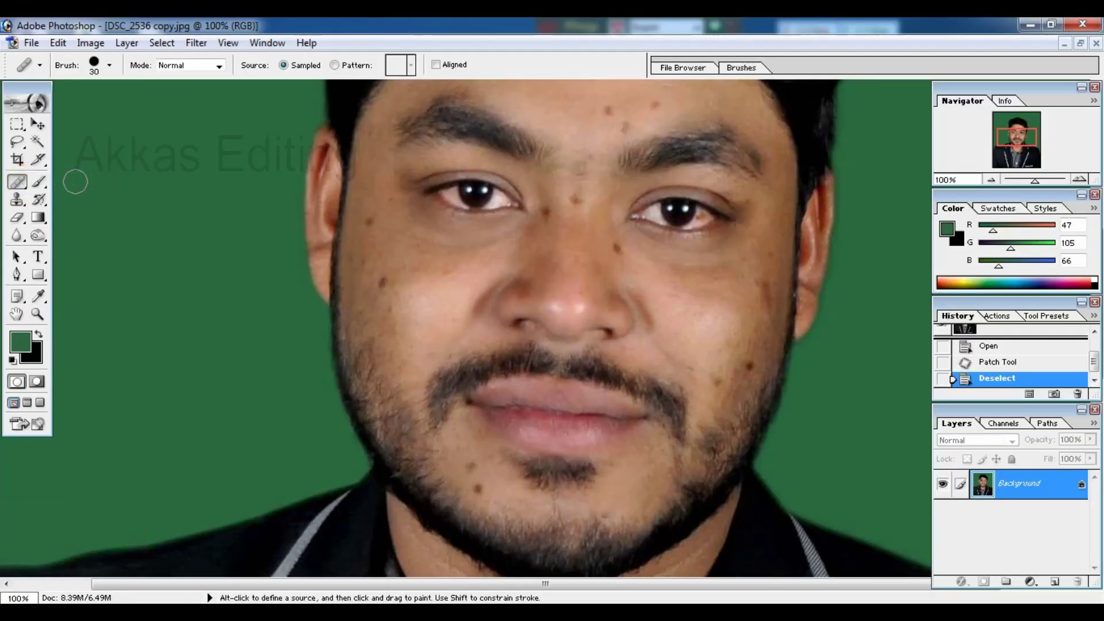
pyautogui.keyDown('alt'); pyautogui.click(450, 306); pyautogui.keyUp('alt')
pyautogui.click(380, 281)
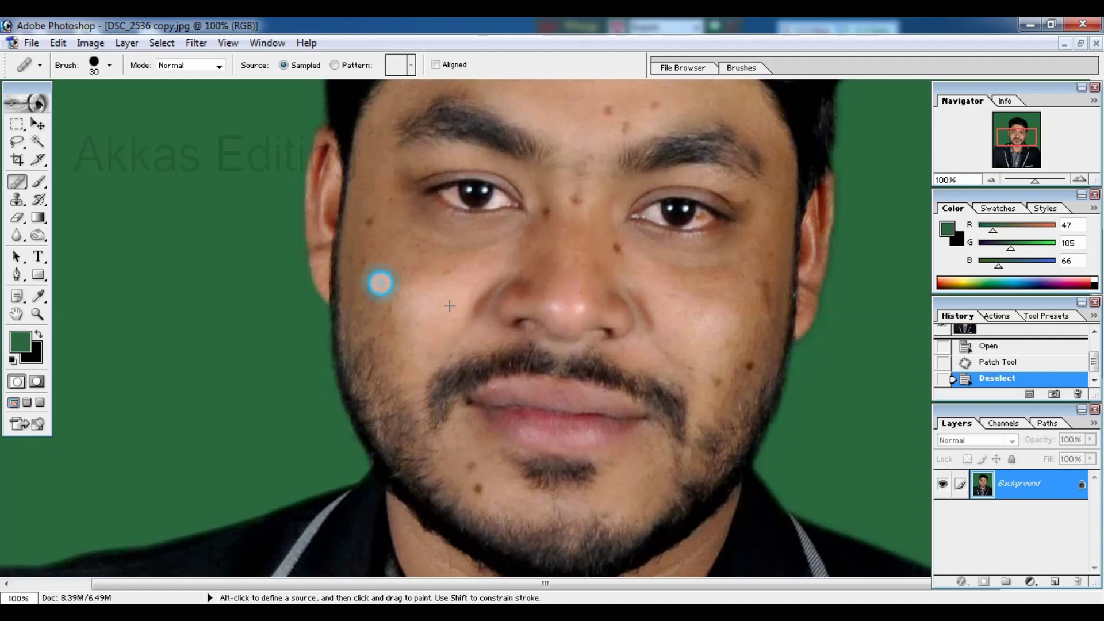
pyautogui.click(370, 226)
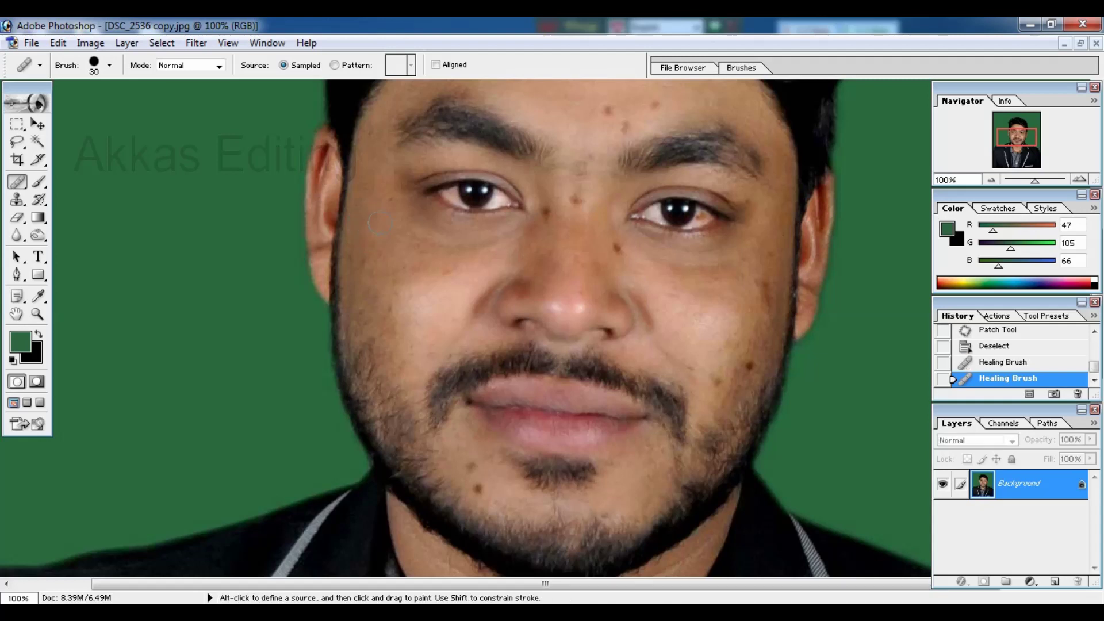
# - Heal the spots on the side and bridge of the nose and the three moles above the eyebrow on the forehead
pyautogui.click(618, 249)
pyautogui.click(578, 200)
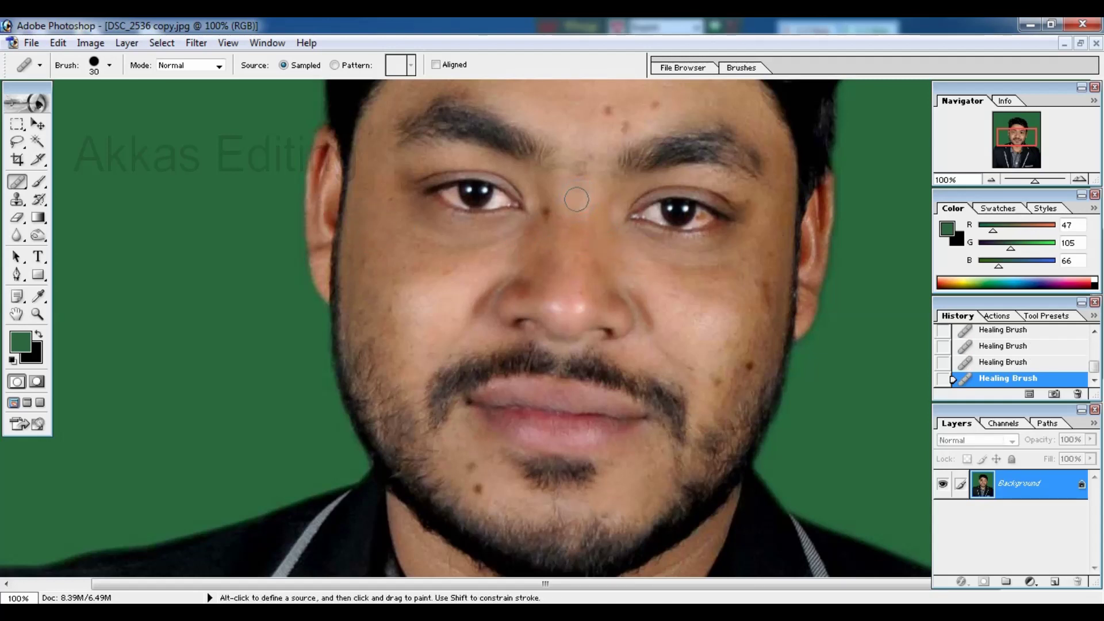
pyautogui.click(551, 213)
pyautogui.click(621, 124)
pyautogui.click(609, 113)
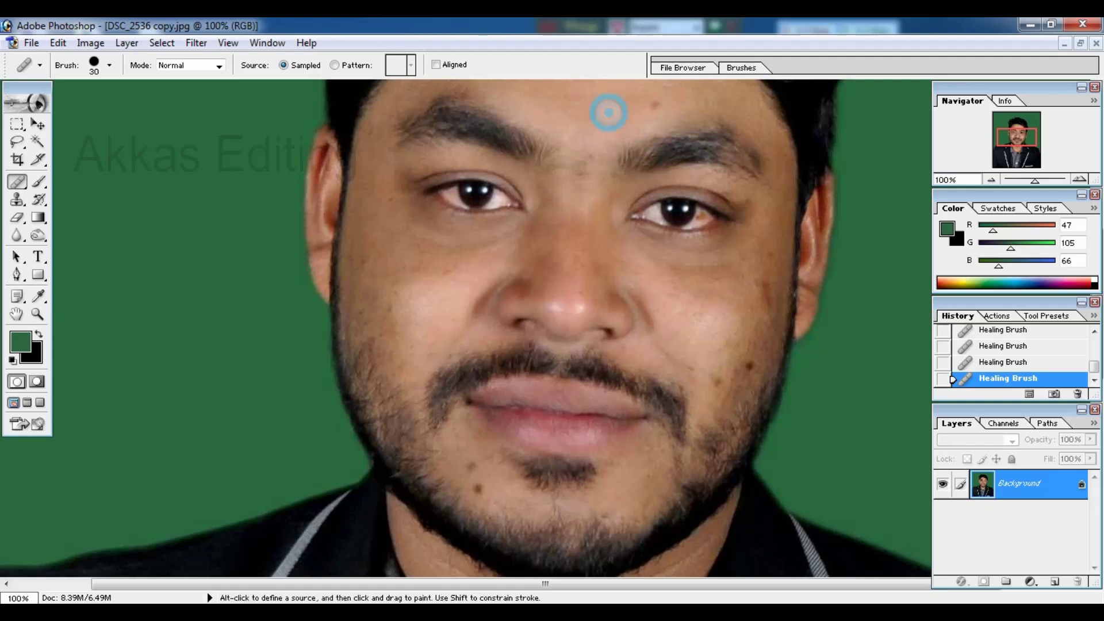
pyautogui.click(656, 105)
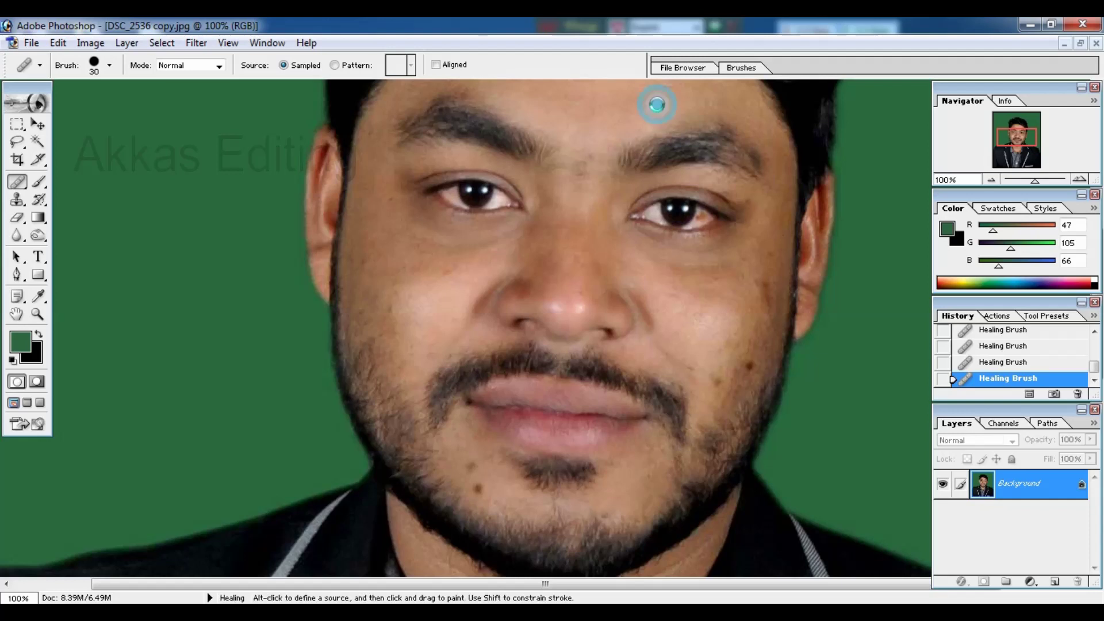
# - Heal the dark marks and moles on the image-right cheek, from beside the ear down to the beard line
pyautogui.click(765, 289)
pyautogui.click(765, 285)
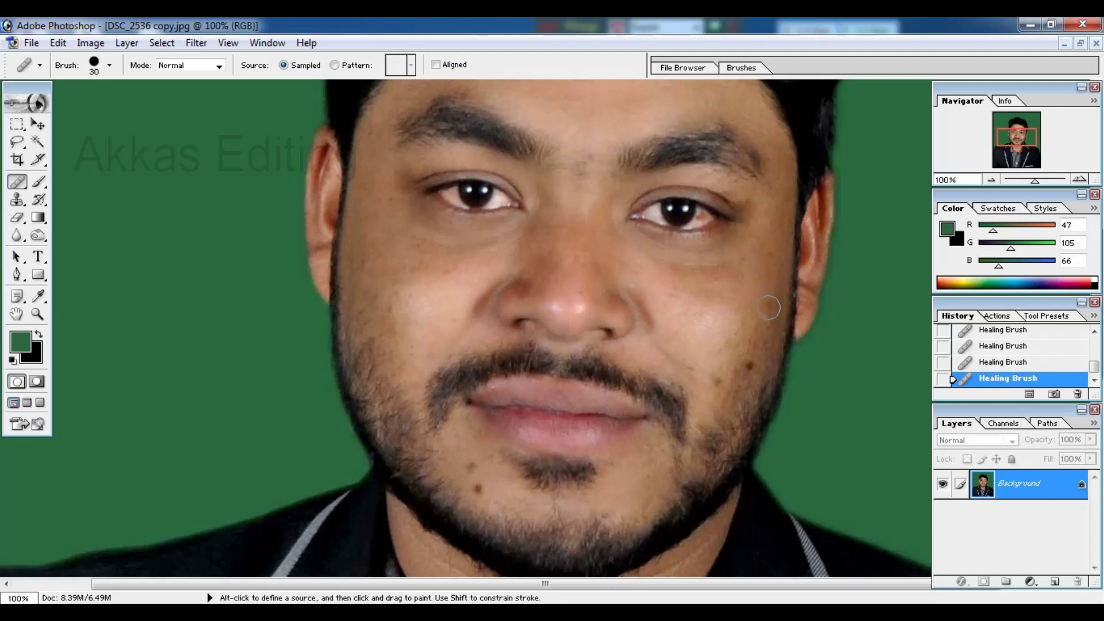
pyautogui.click(767, 305)
pyautogui.click(749, 366)
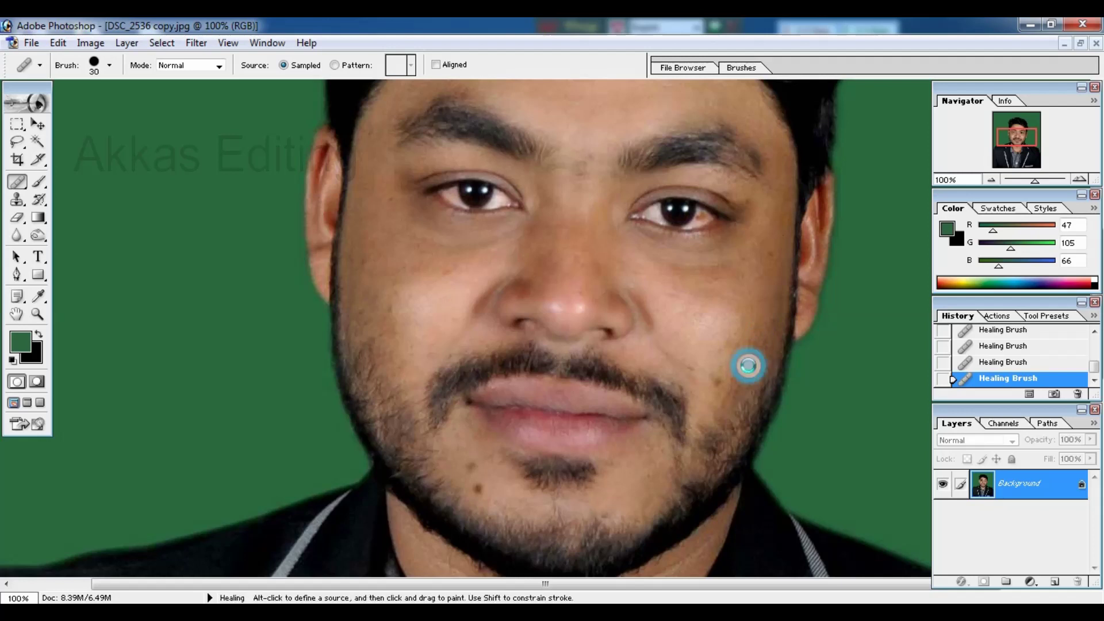
pyautogui.click(715, 385)
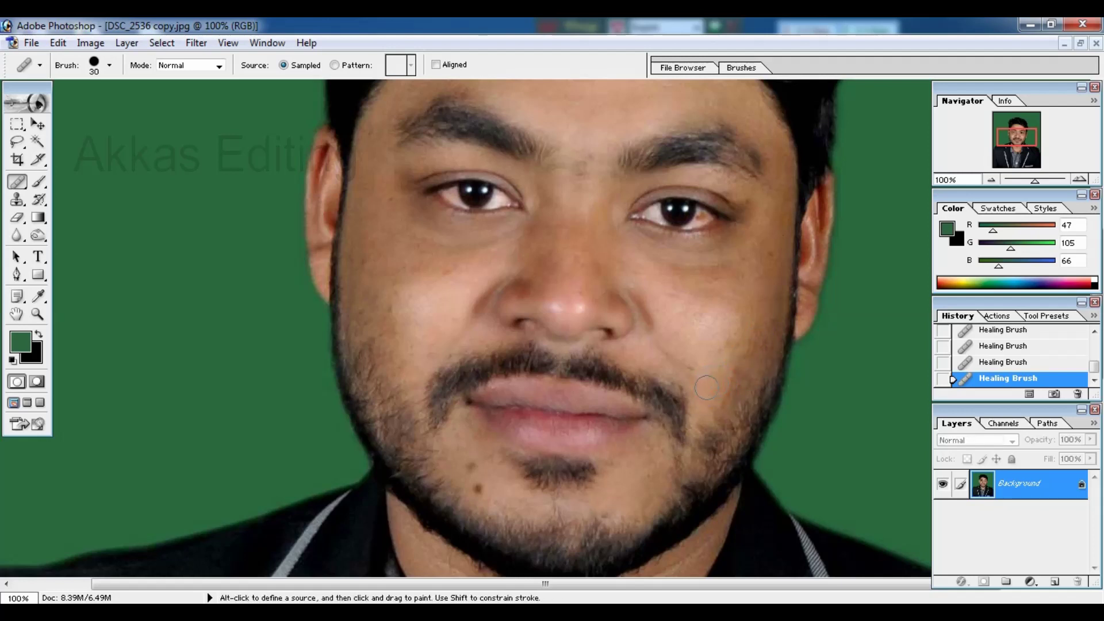
# - Heal the moles beside the chin and brush away the creases along both sides of the nose
pyautogui.click(481, 487)
pyautogui.moveTo(473, 320); pyautogui.dragTo(491, 289)
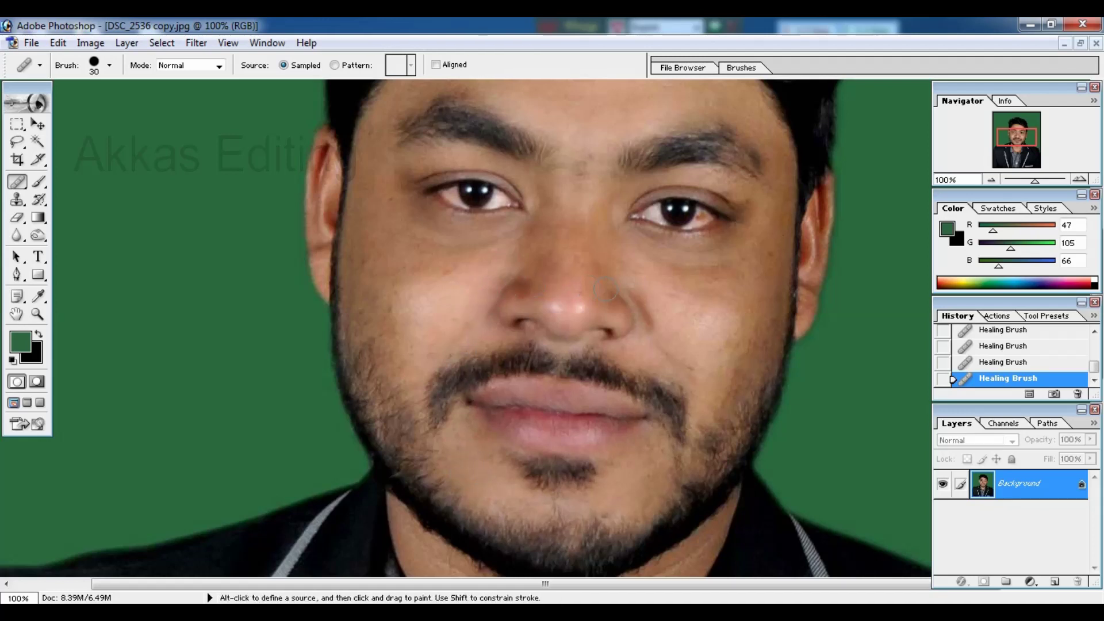
pyautogui.moveTo(639, 297); pyautogui.dragTo(659, 328)
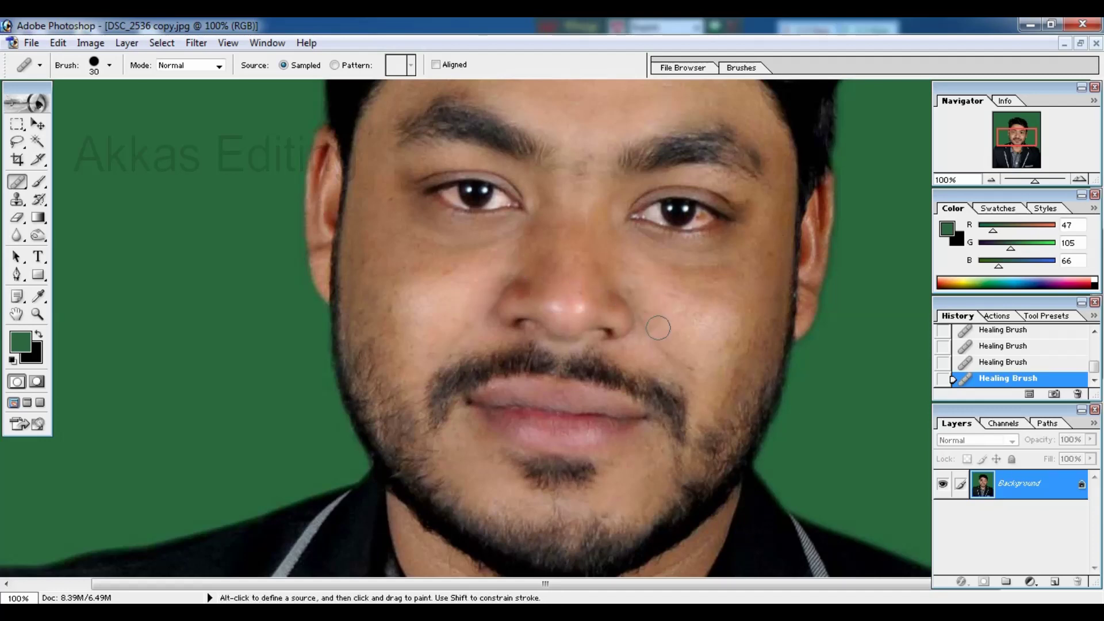
pyautogui.hotkey('ctrl', '-')
pyautogui.hotkey('ctrl', '-')
pyautogui.hotkey('ctrl', '-')
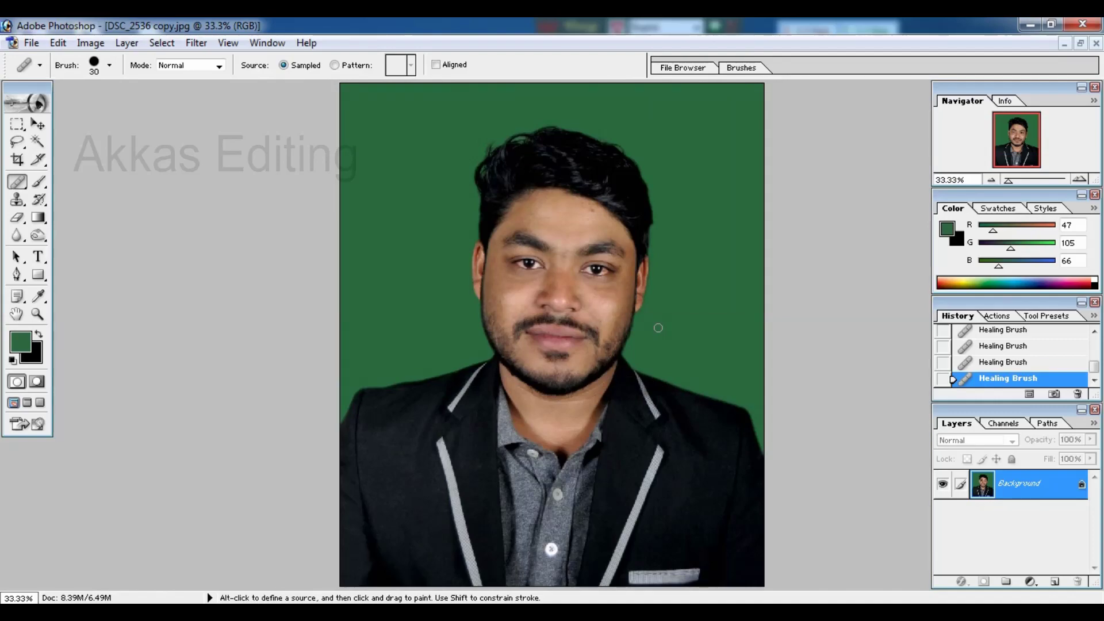